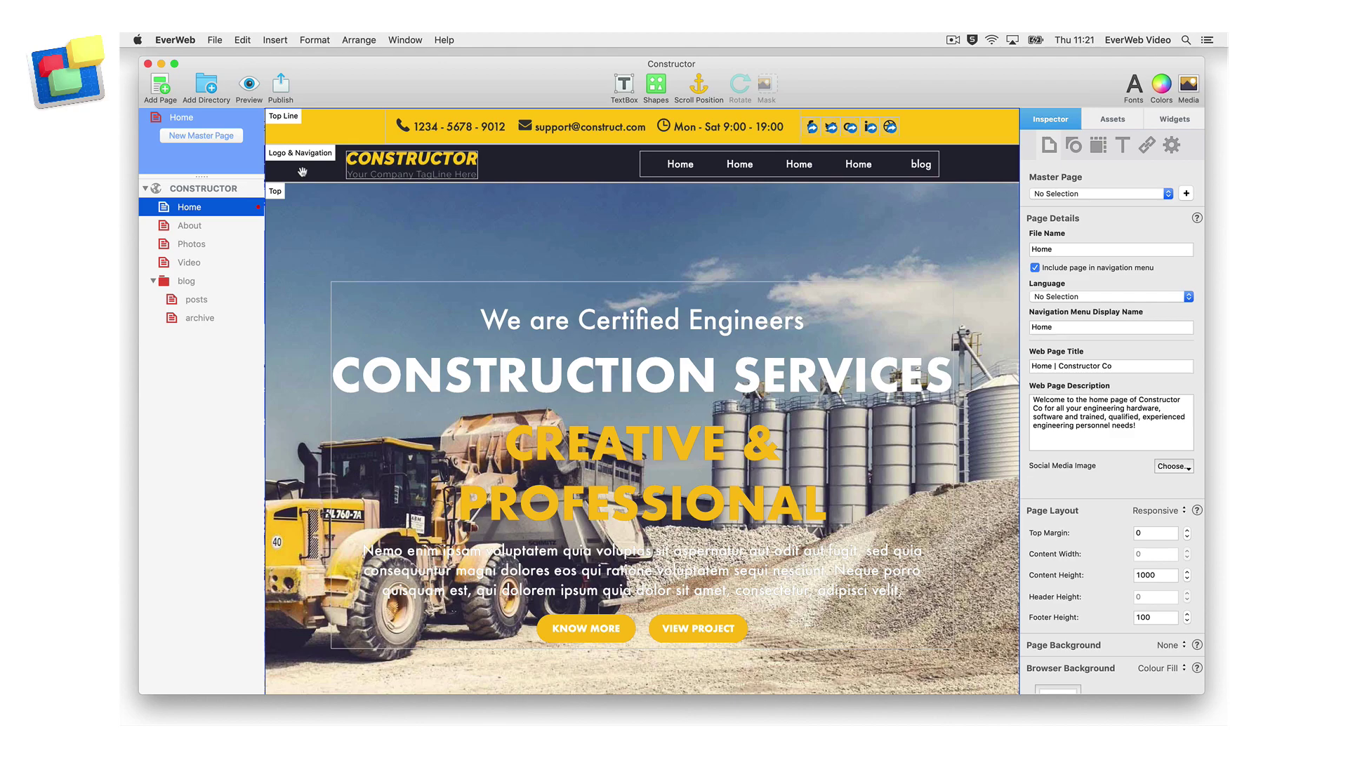
# Begin signing in to EverWeb from Preferences, entering the account email and password.
pyautogui.click(178, 40)
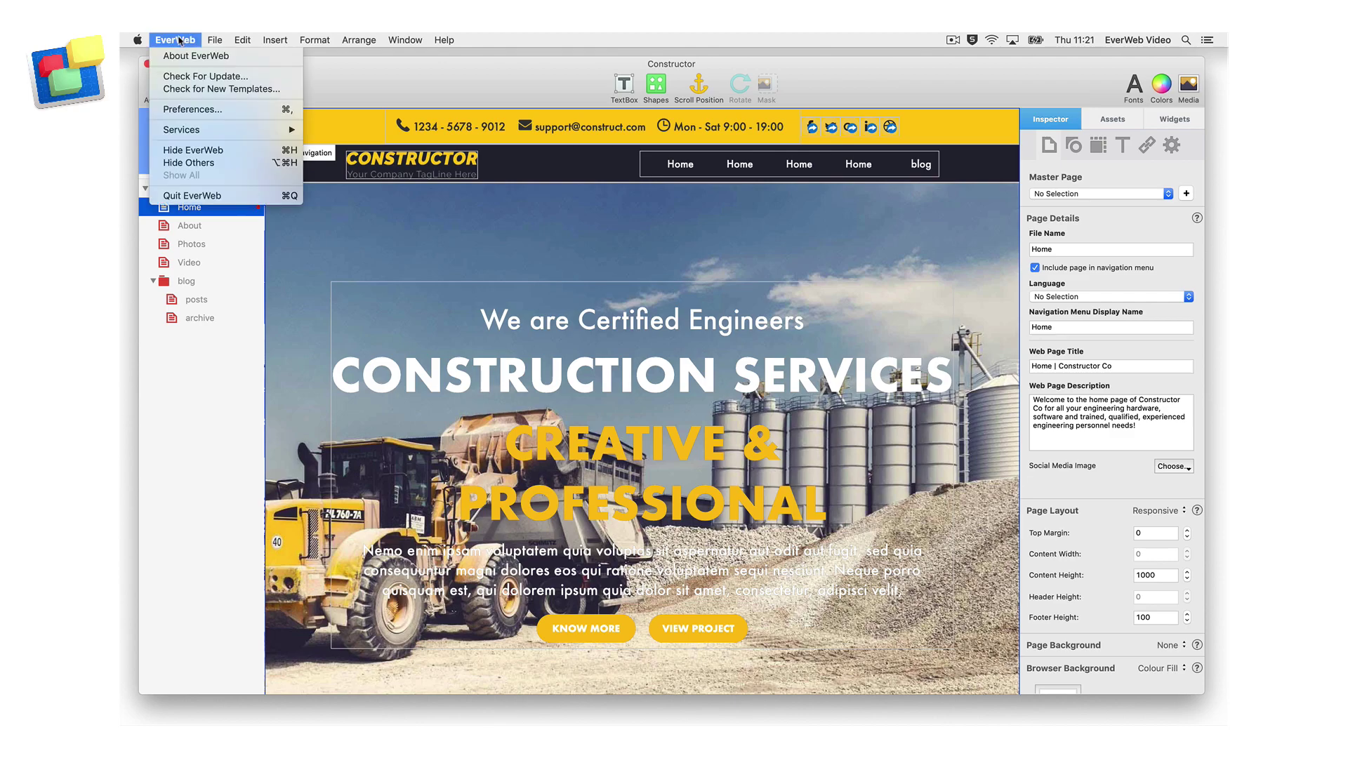
pyautogui.click(225, 112)
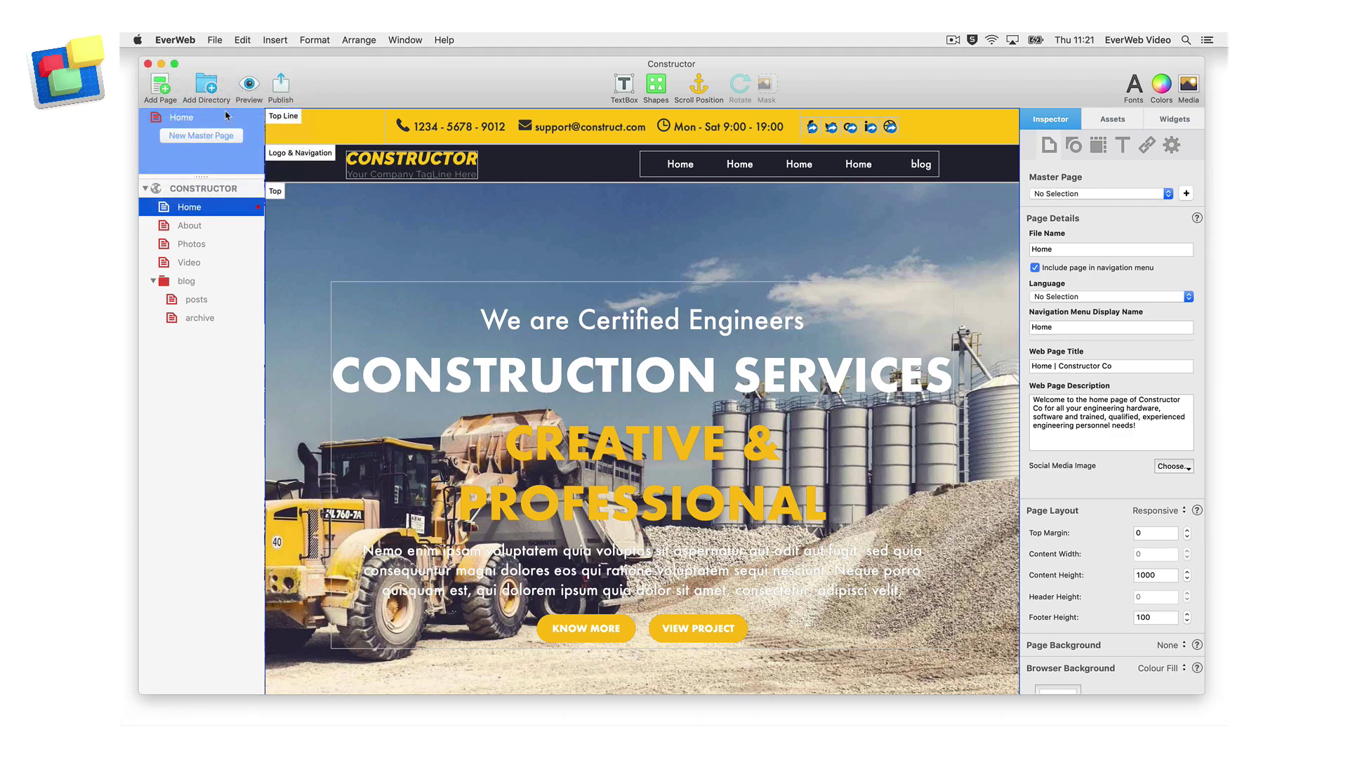
pyautogui.press('Tab')
pyautogui.press('super+v')
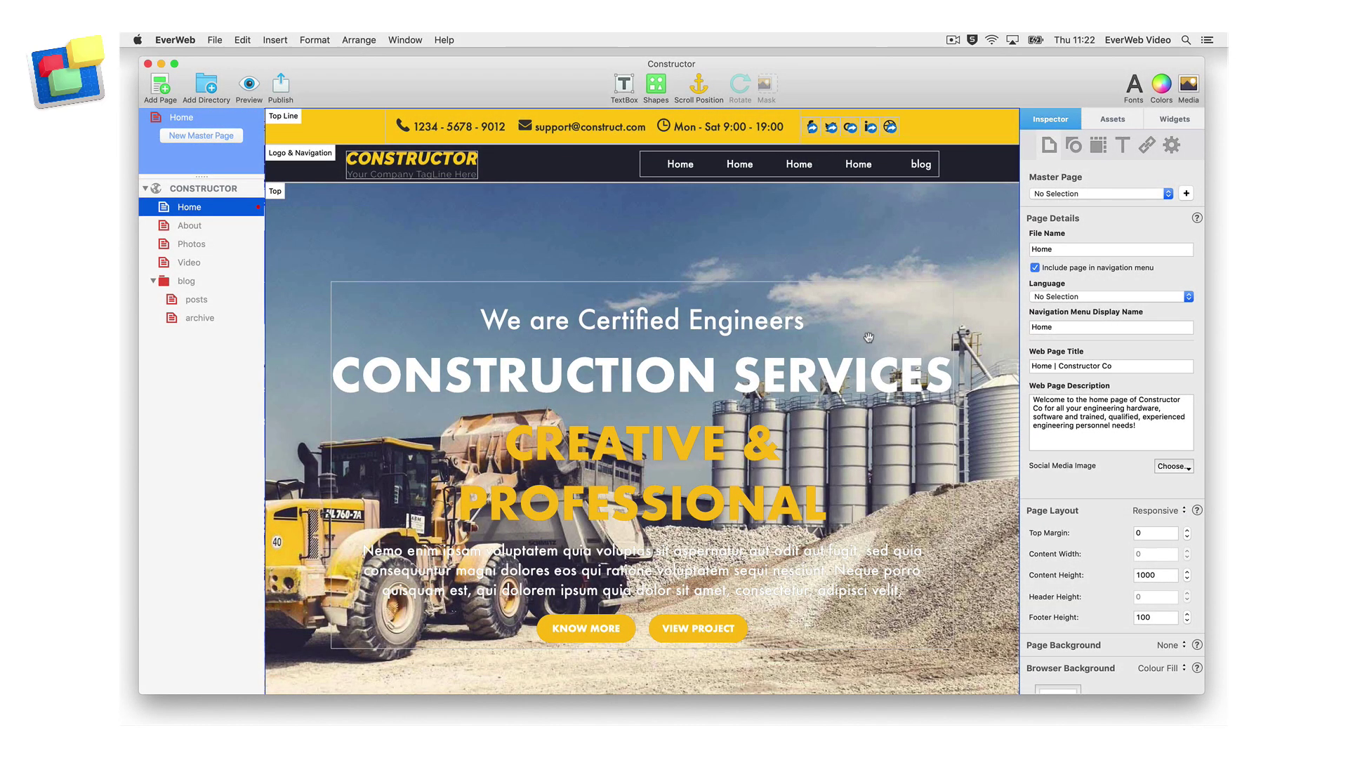
pyautogui.click(281, 85)
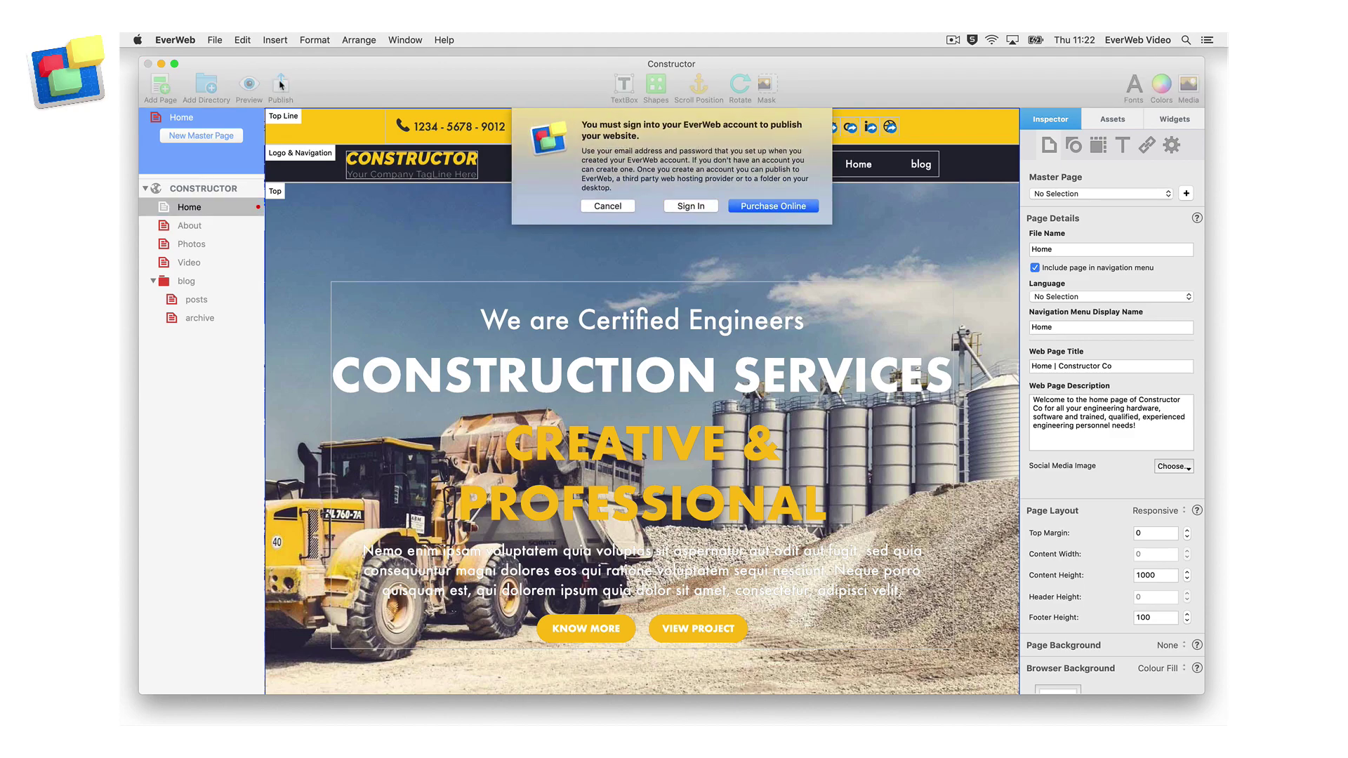
pyautogui.click(674, 206)
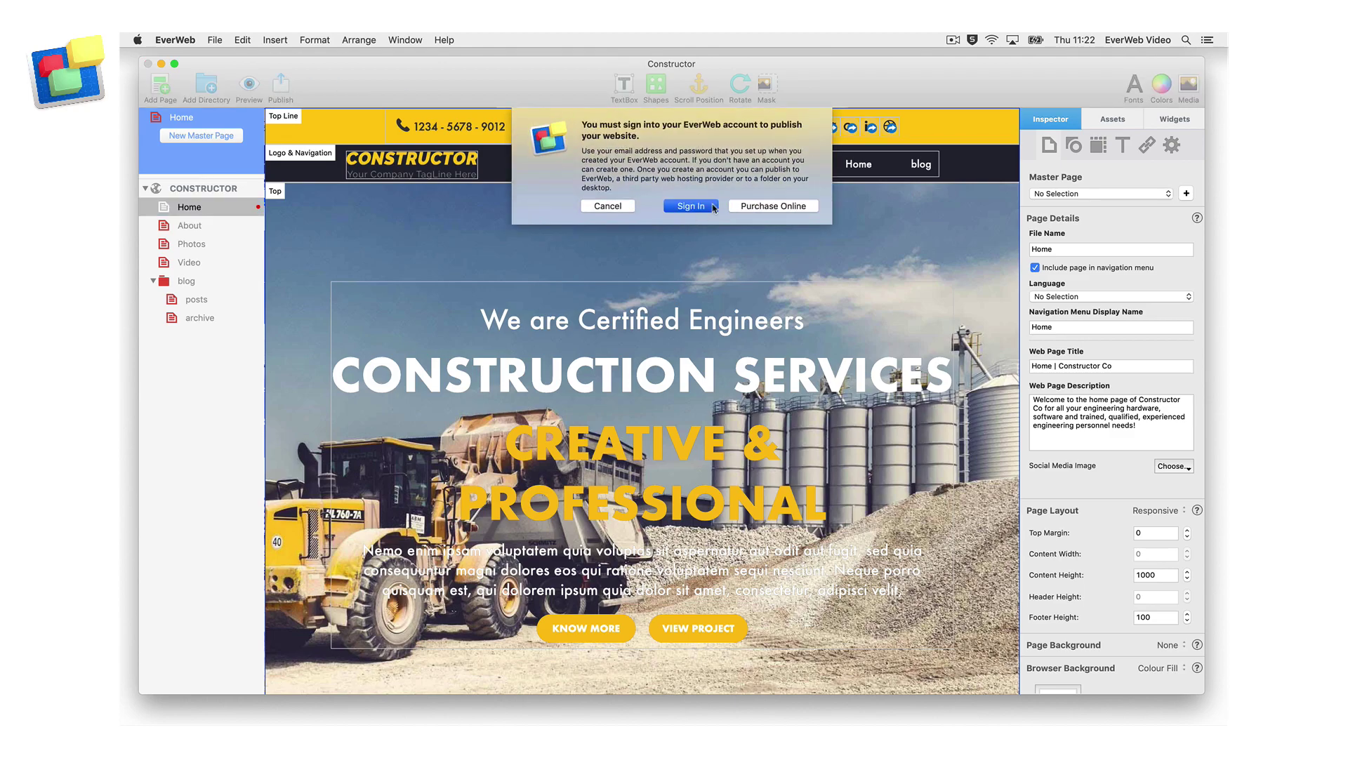
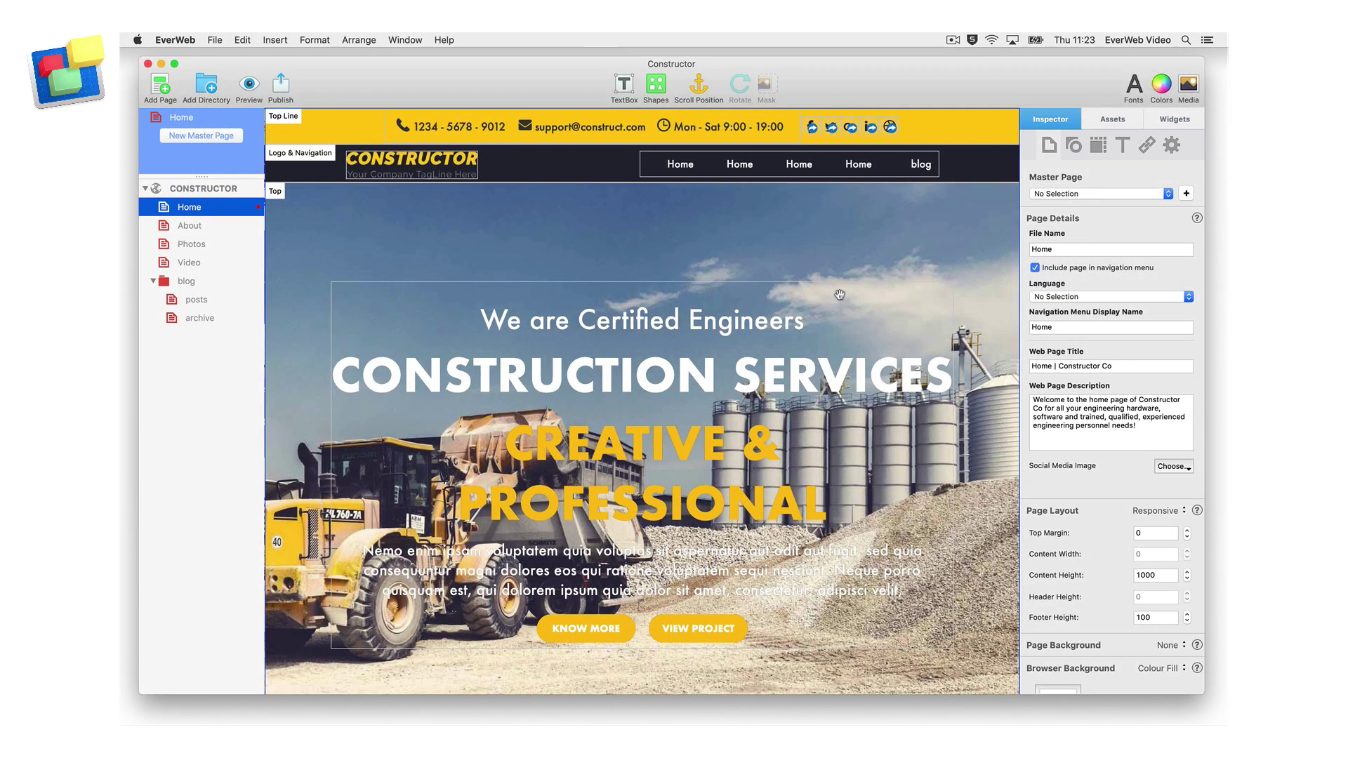
# In the Constructor site's publishing settings, sign in with the account email and password, then close Preferences.
pyautogui.click(245, 190)
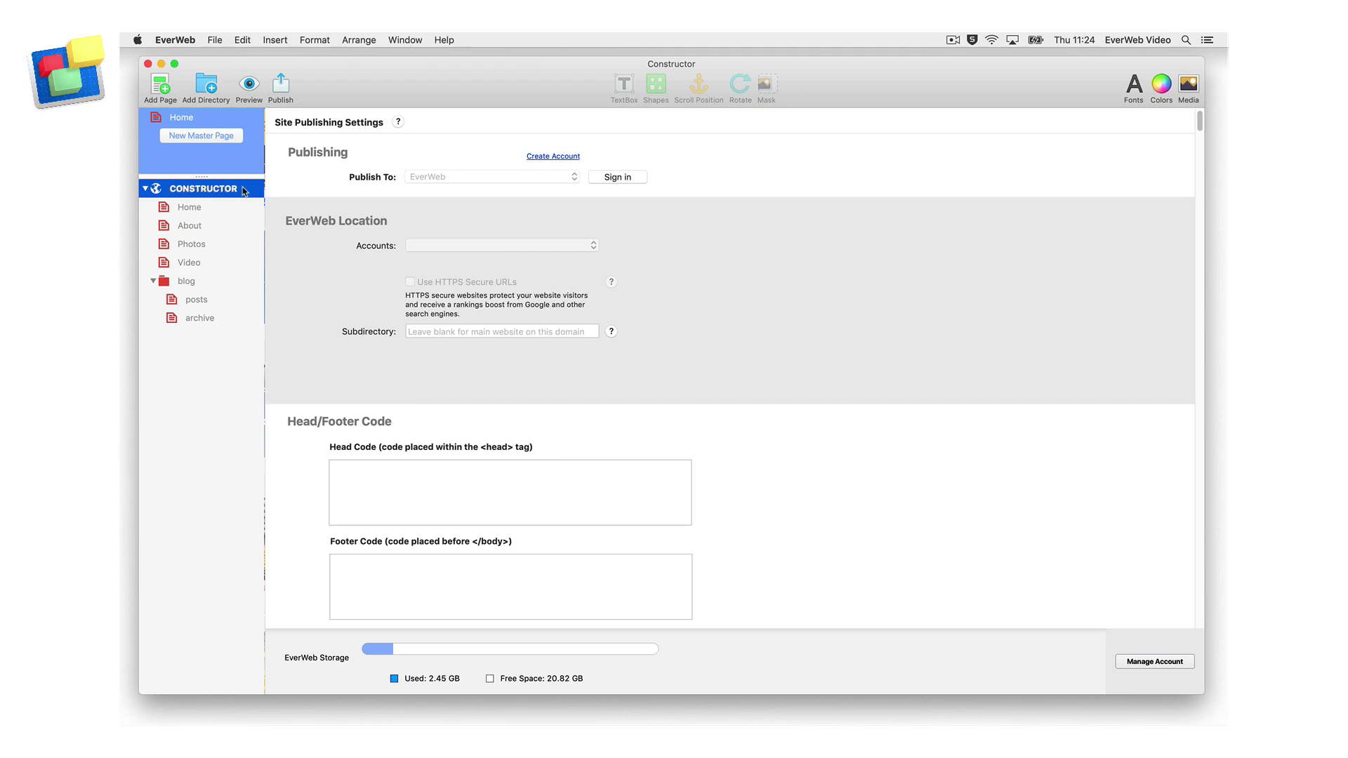
pyautogui.click(637, 179)
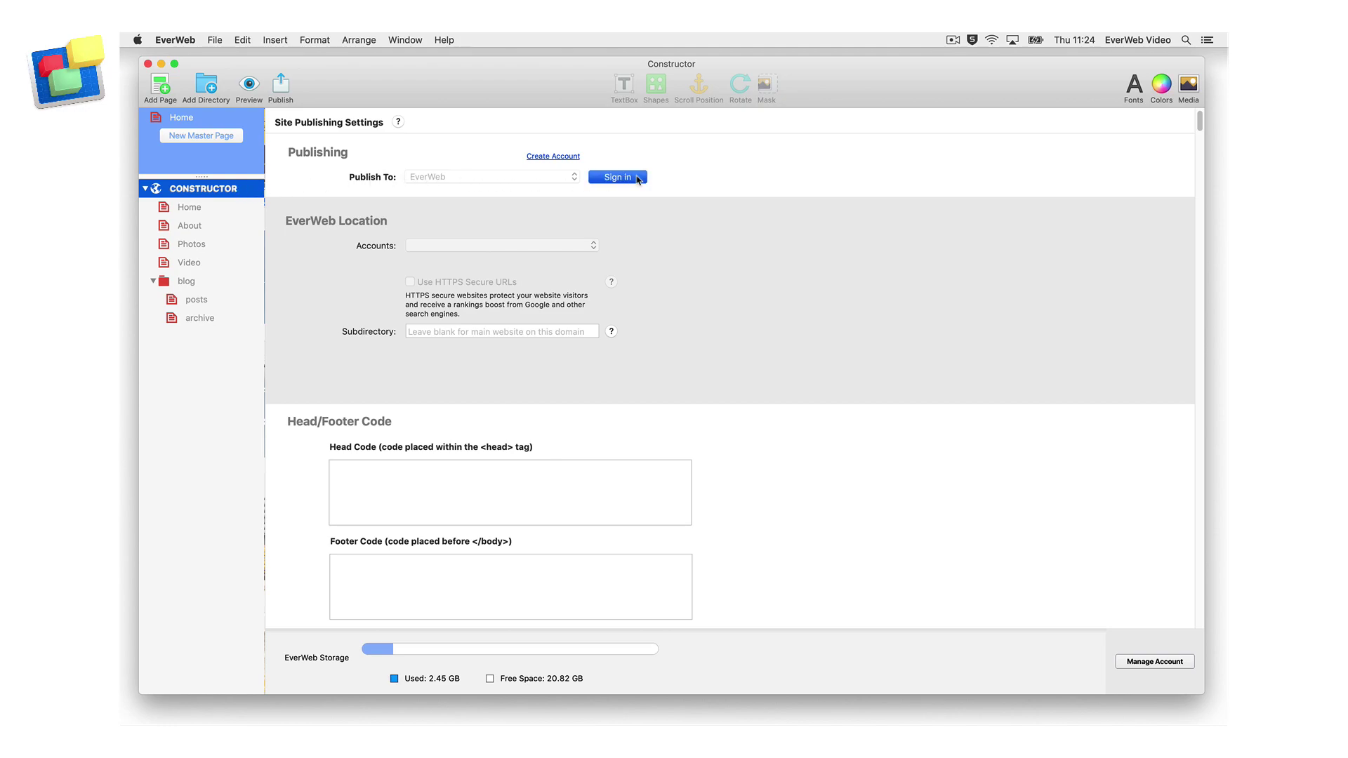
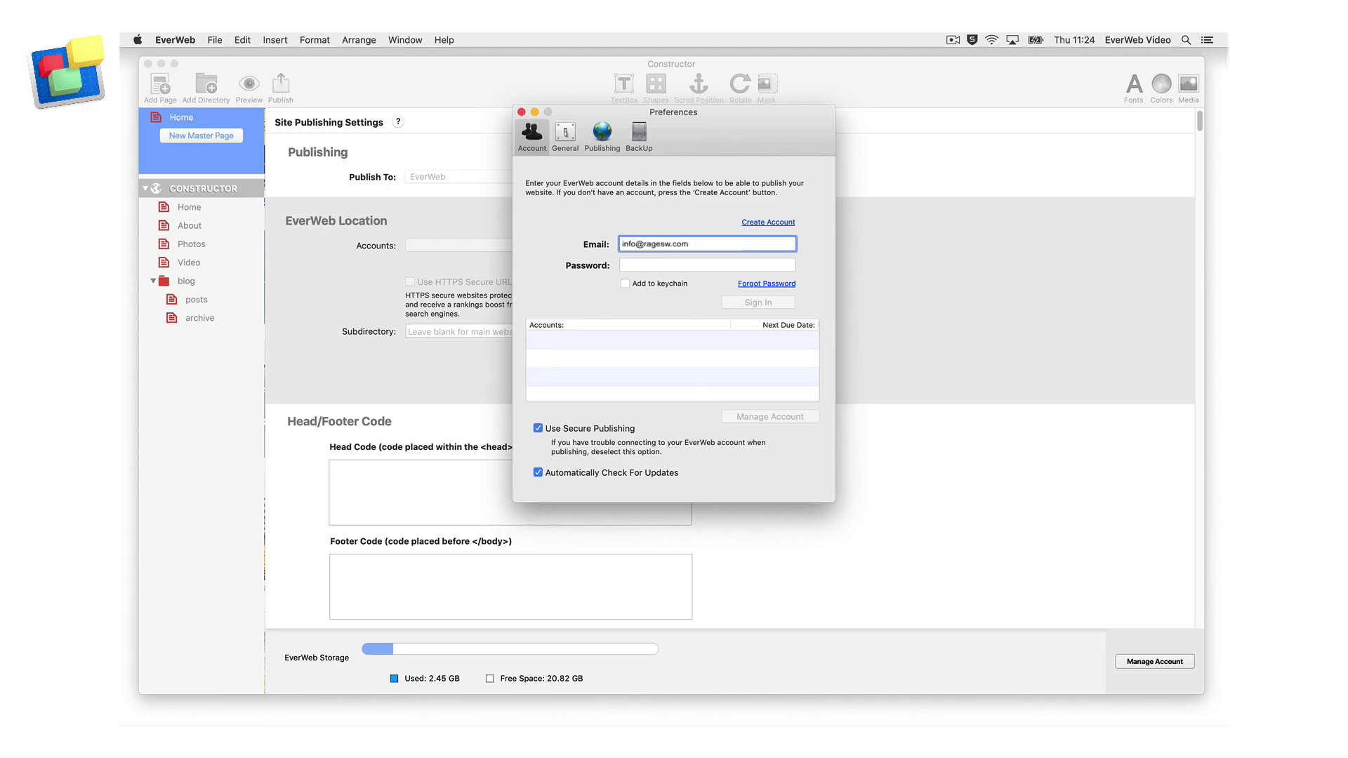
pyautogui.press('Tab')
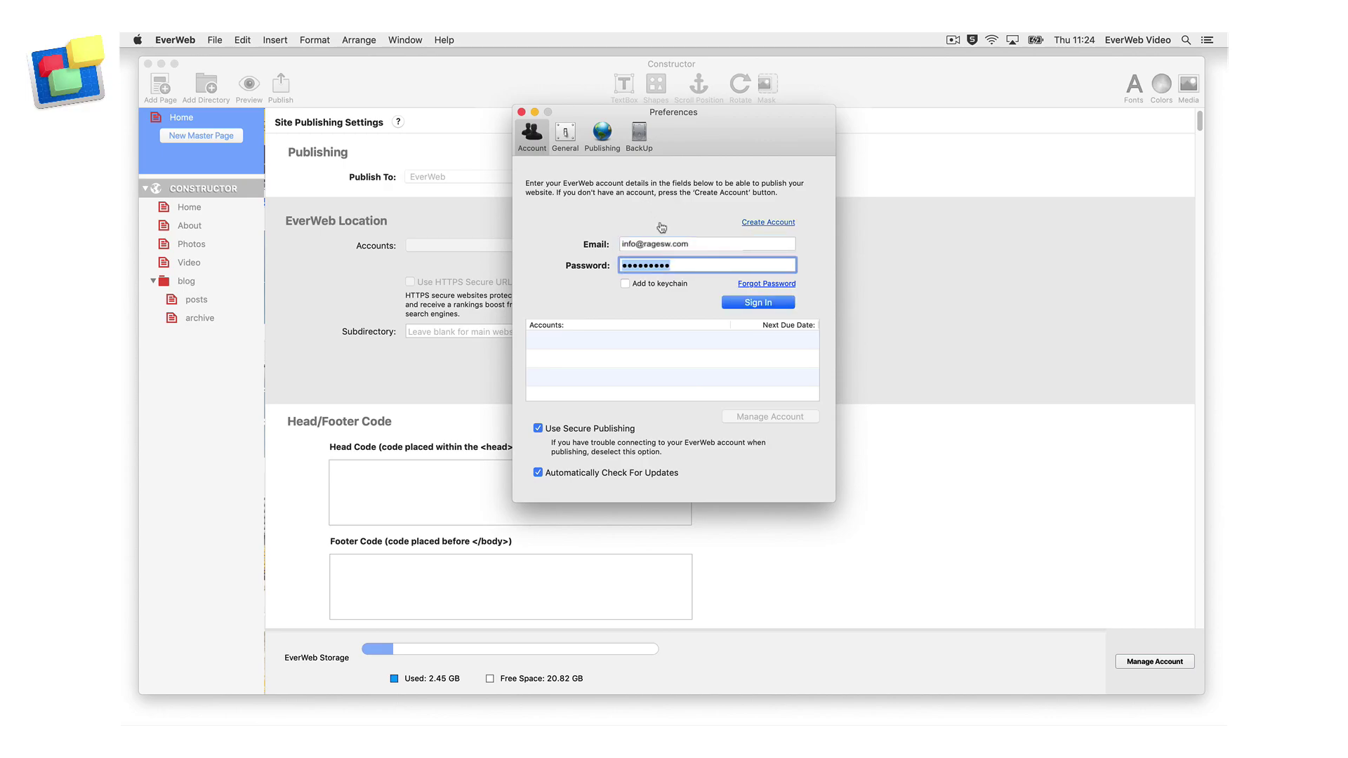
pyautogui.click(788, 303)
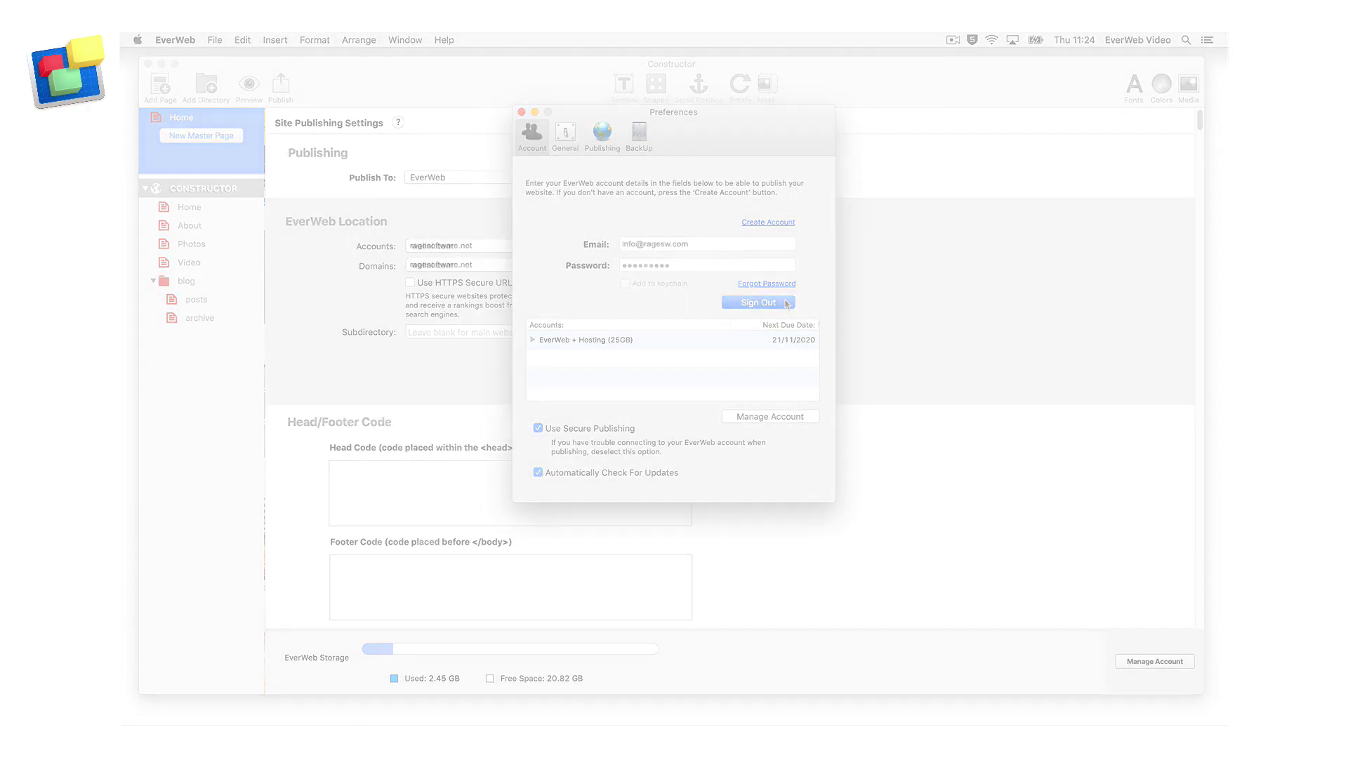
pyautogui.click(521, 113)
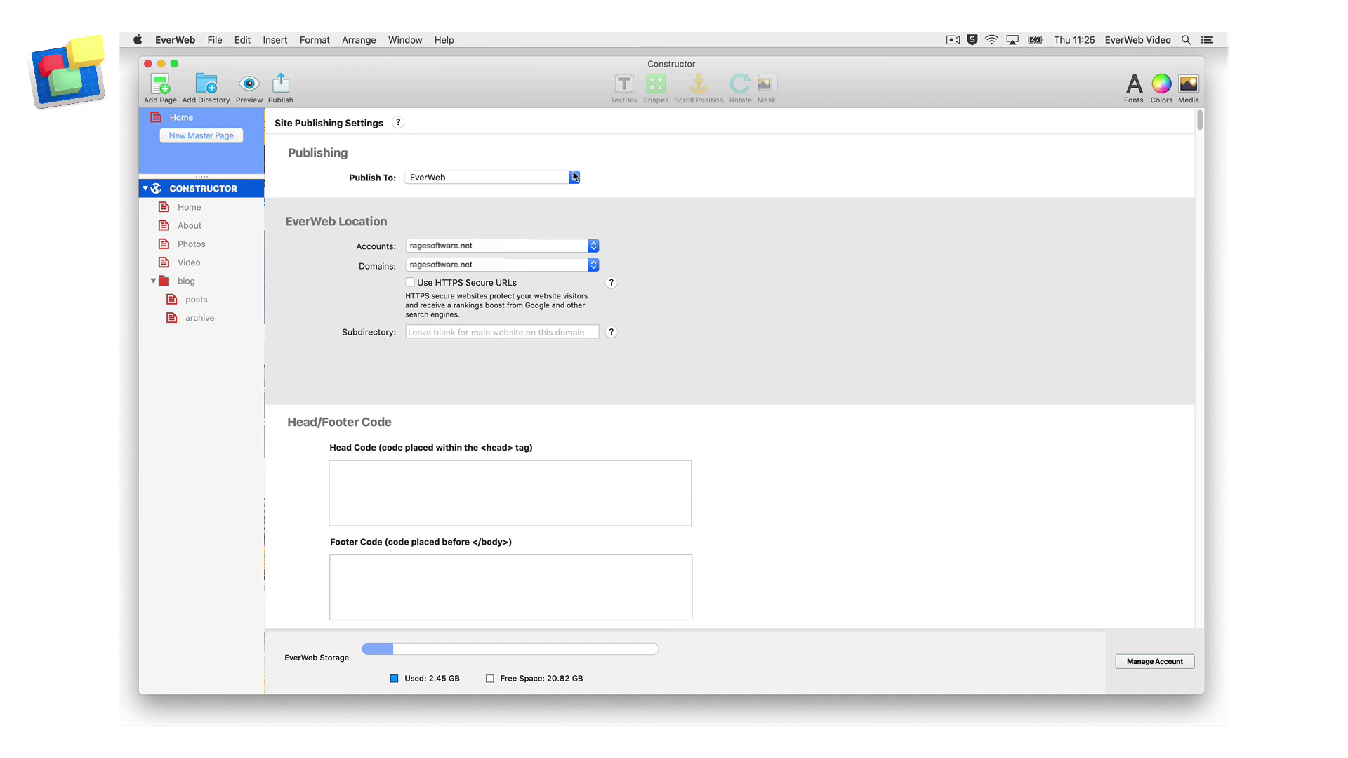
# Change the Publish To destination from EverWeb hosting to Folder.
pyautogui.click(575, 177)
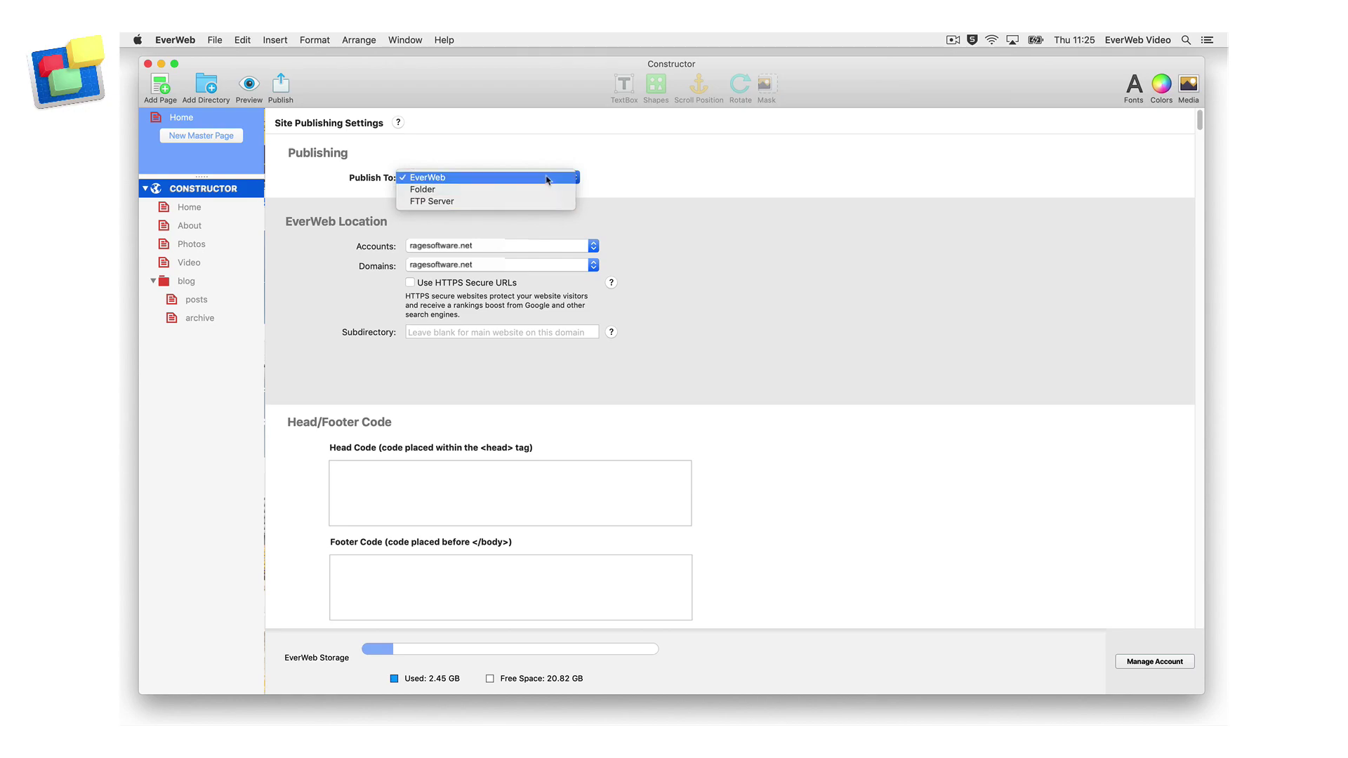
pyautogui.click(550, 179)
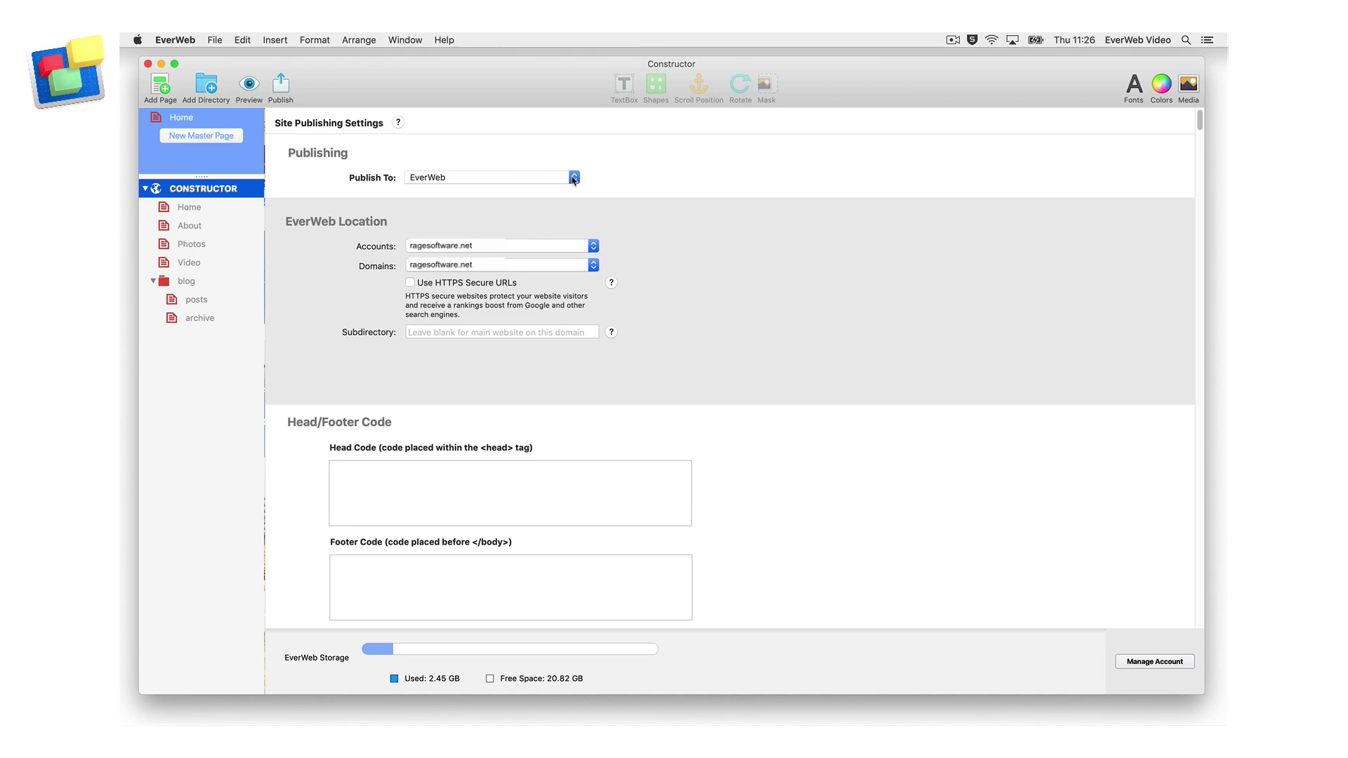
pyautogui.click(574, 178)
pyautogui.click(571, 191)
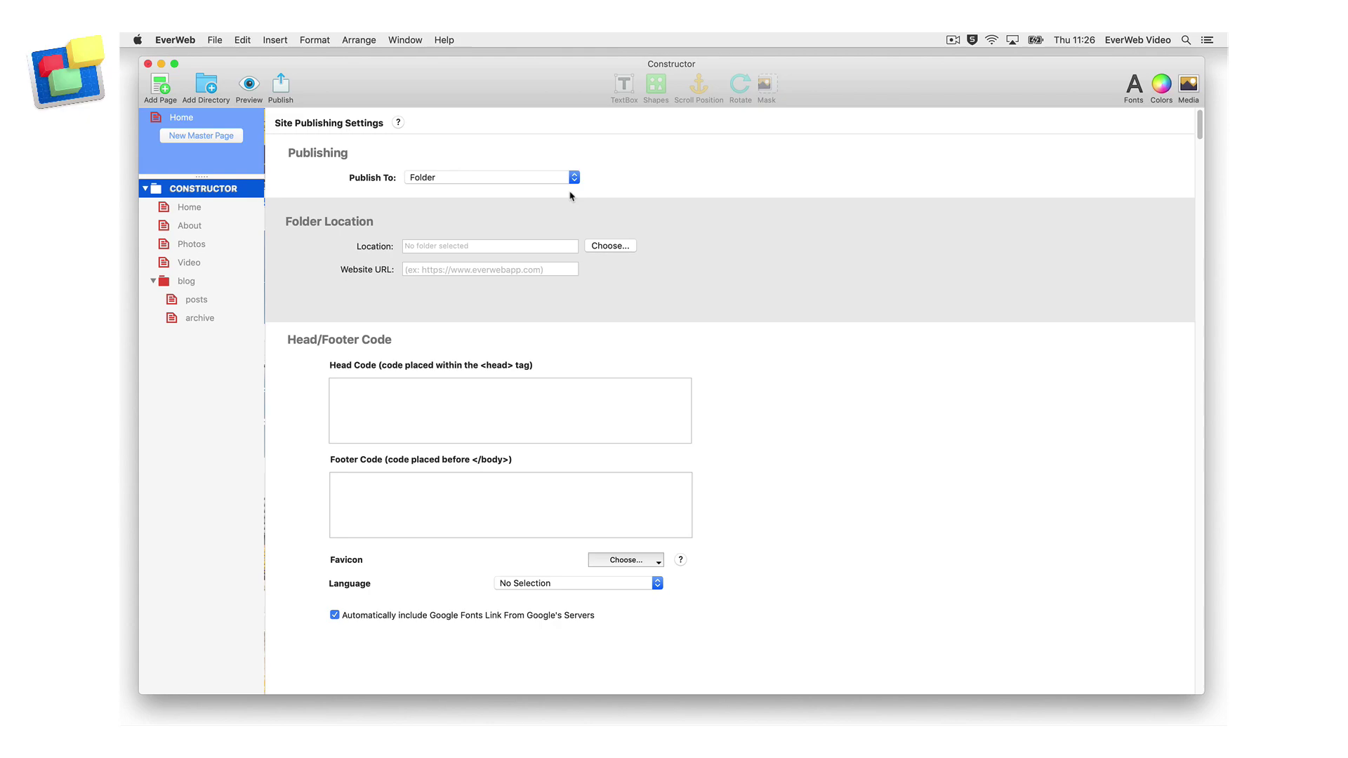
pyautogui.click(629, 247)
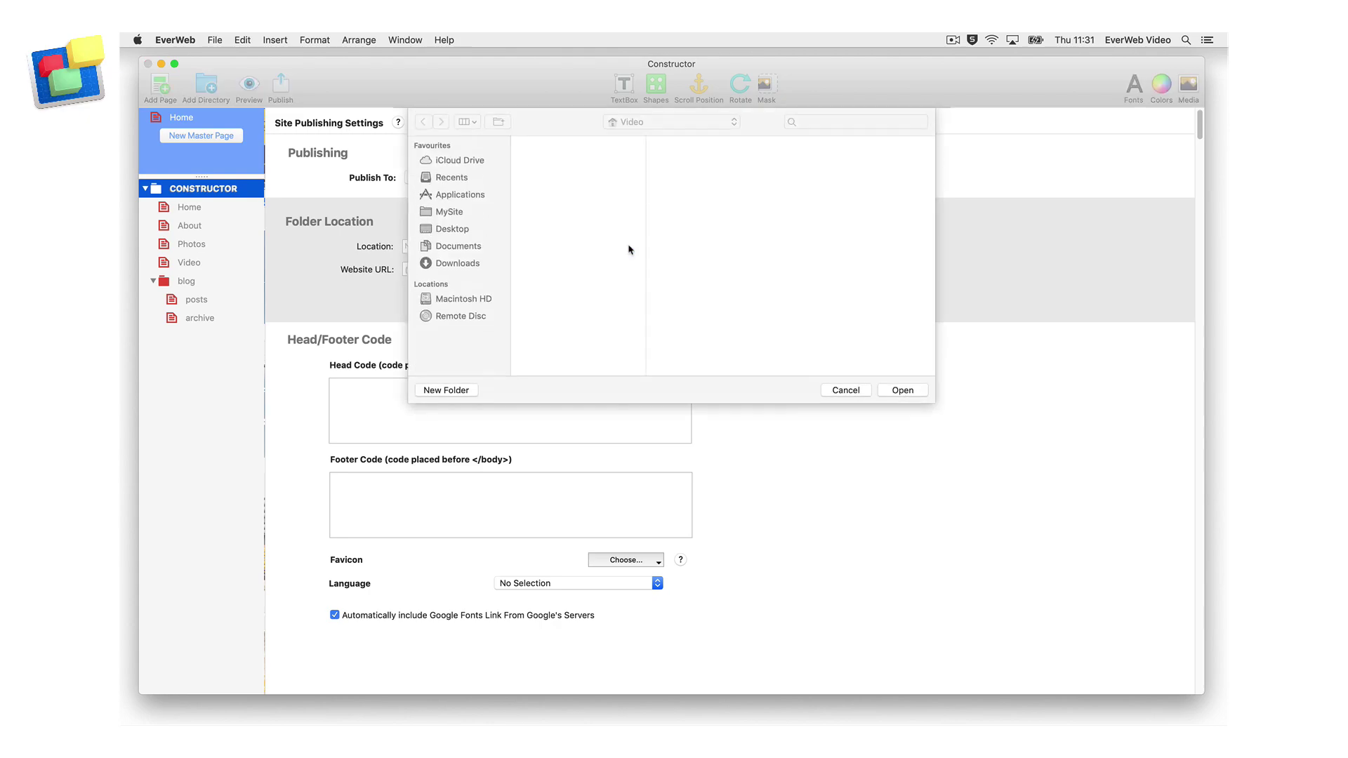
pyautogui.click(469, 212)
pyautogui.click(917, 392)
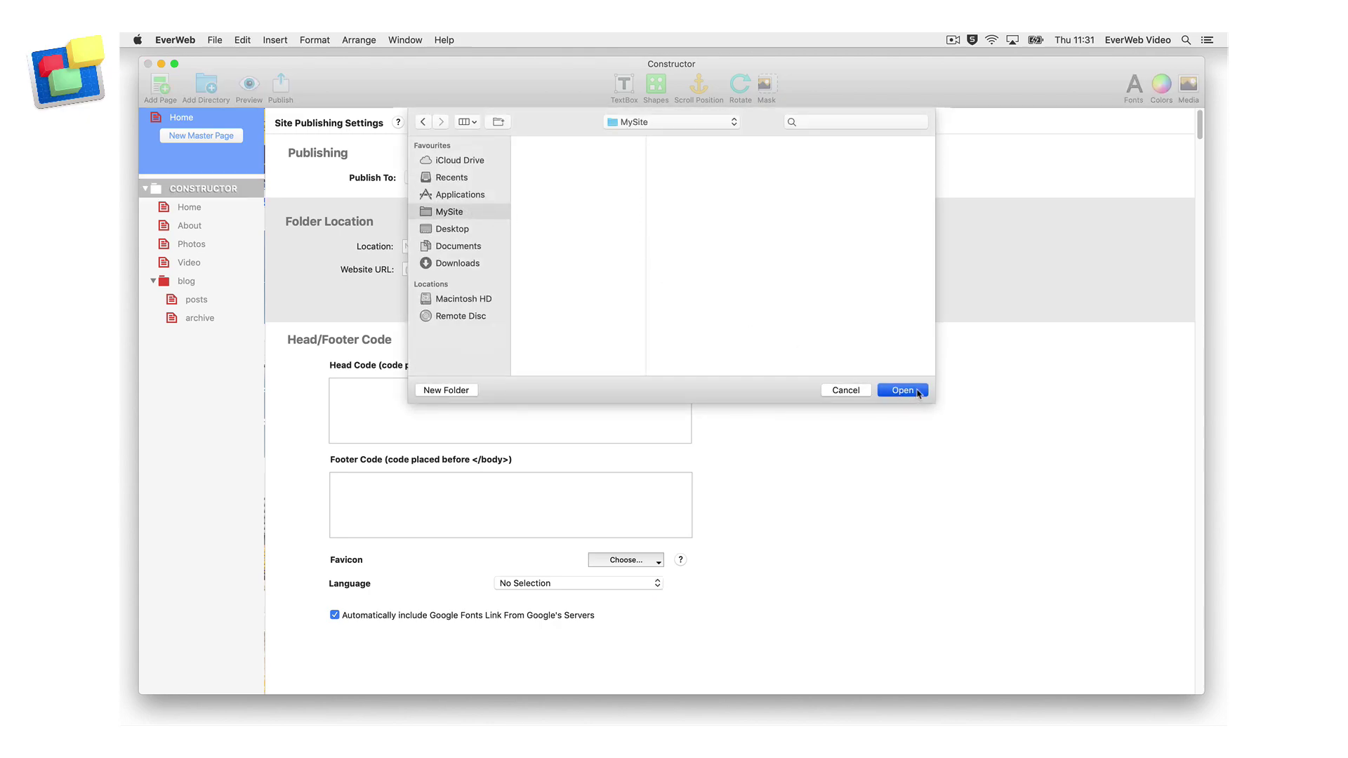
pyautogui.click(530, 268)
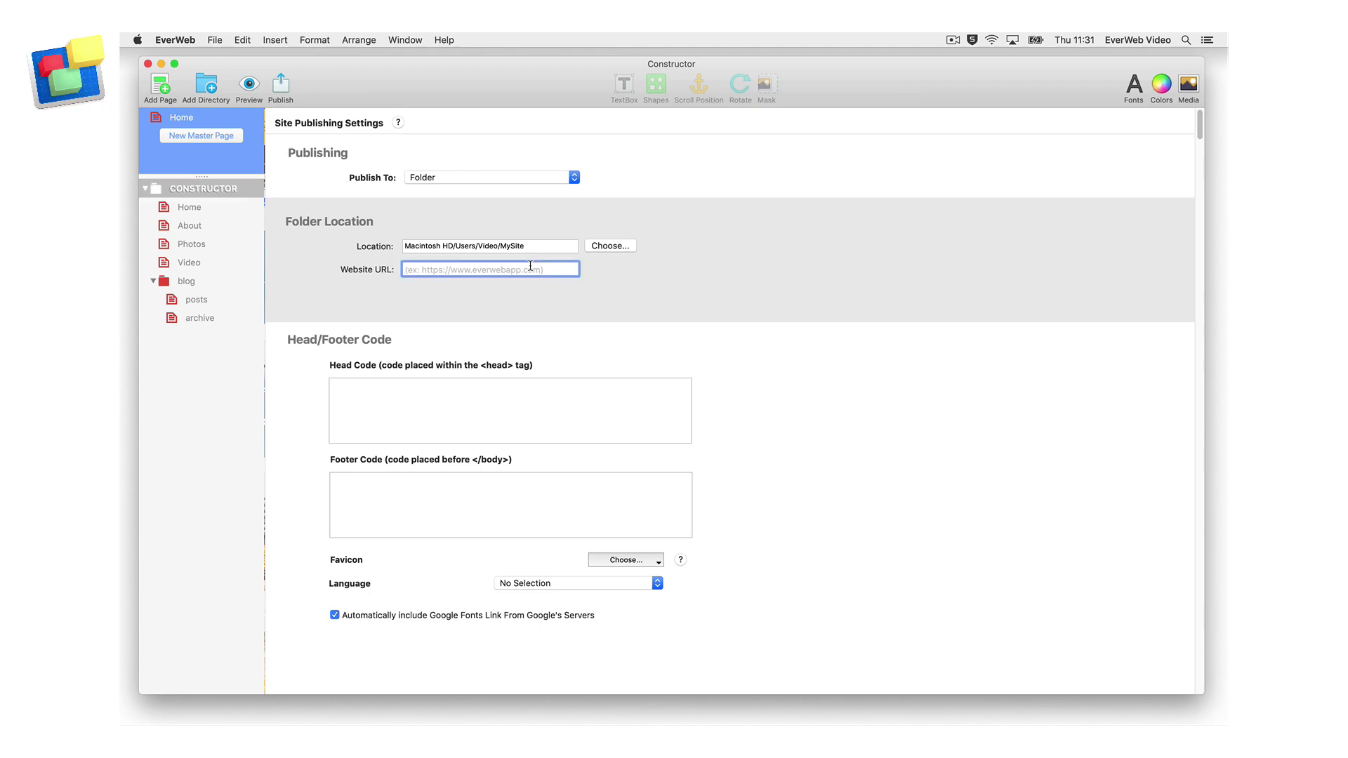
pyautogui.write('www.everwe')
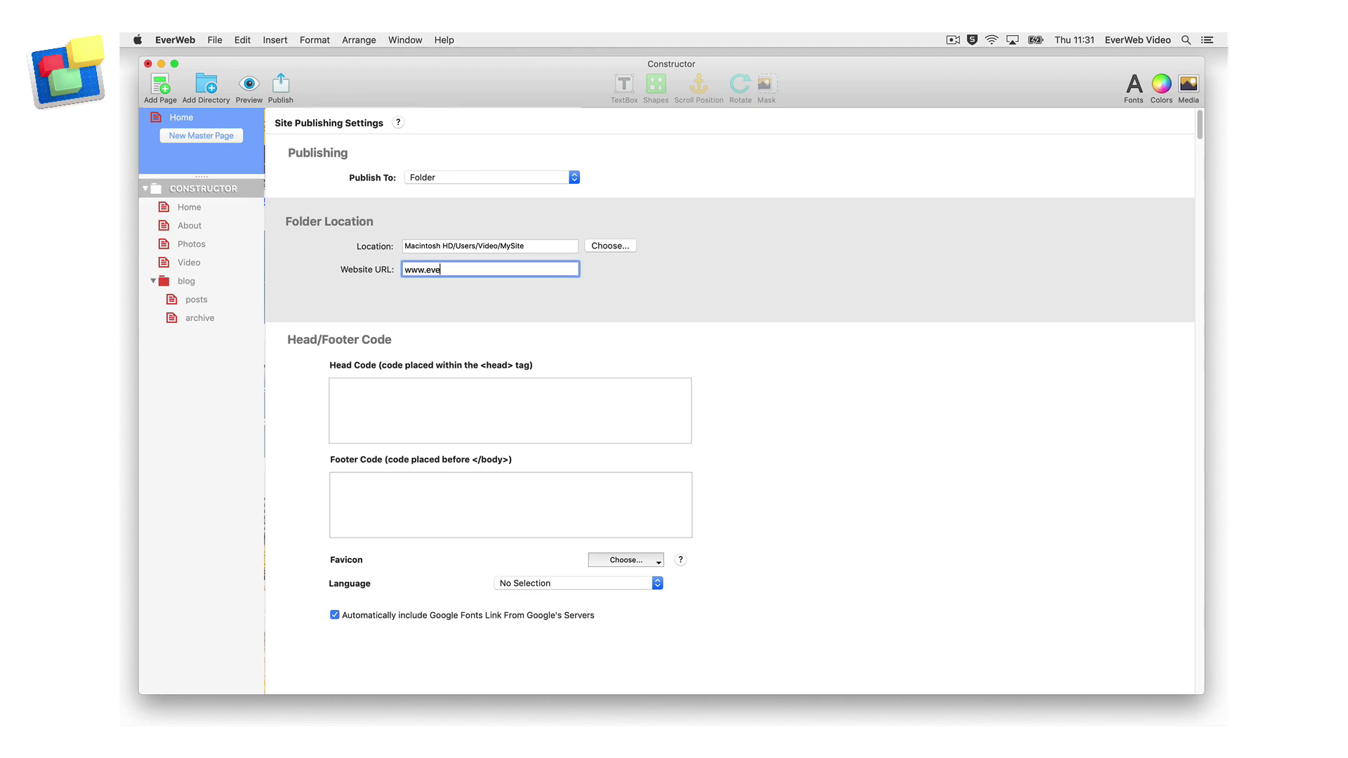
pyautogui.write('btutorials')
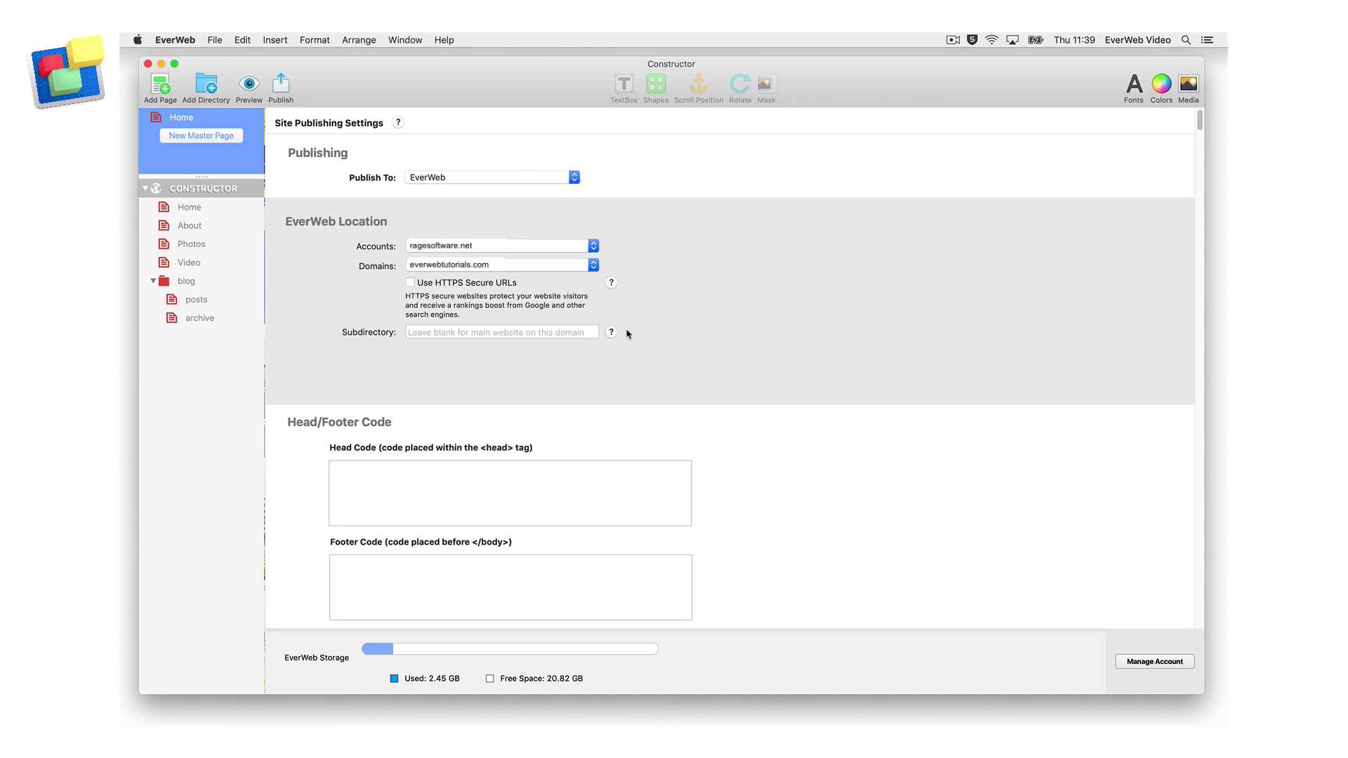
# Enter 'test' as the subdirectory for the EverWeb-hosted site.
pyautogui.click(548, 329)
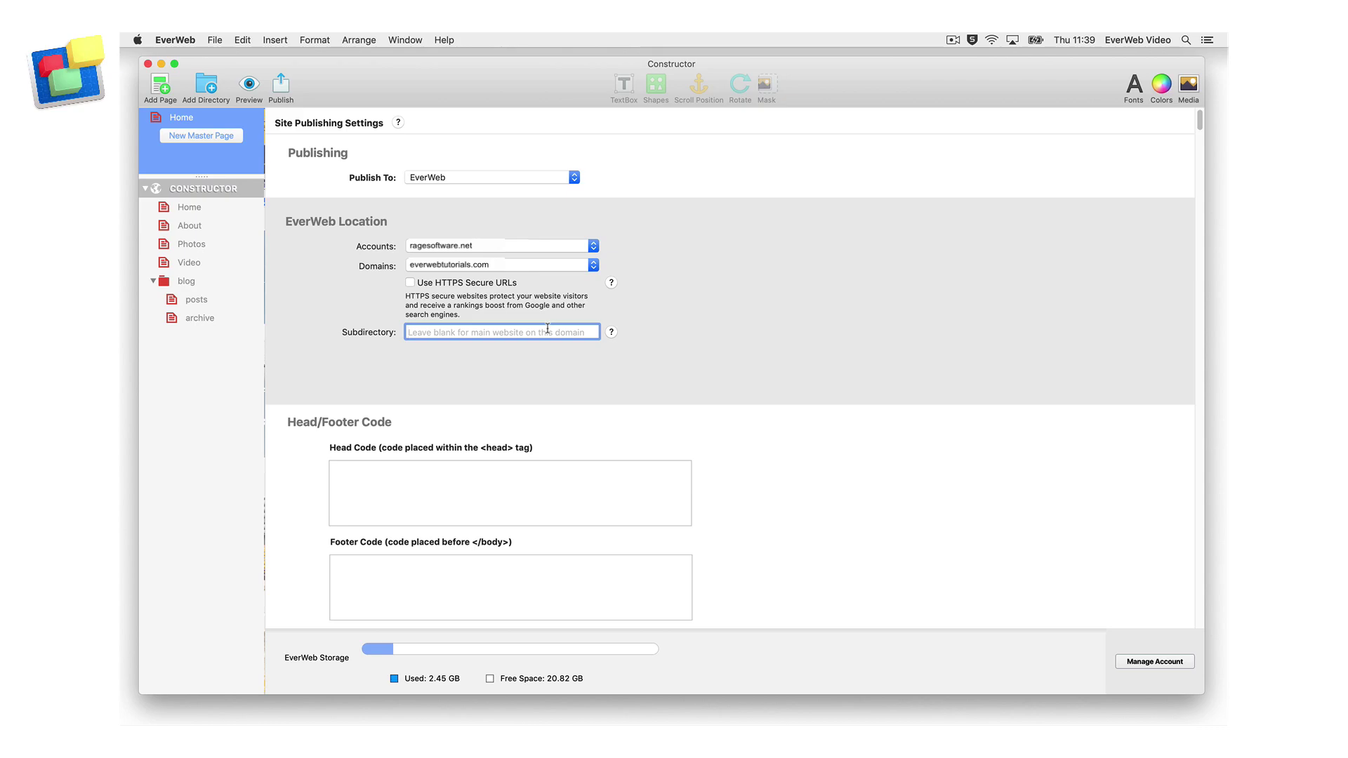
pyautogui.write('test')
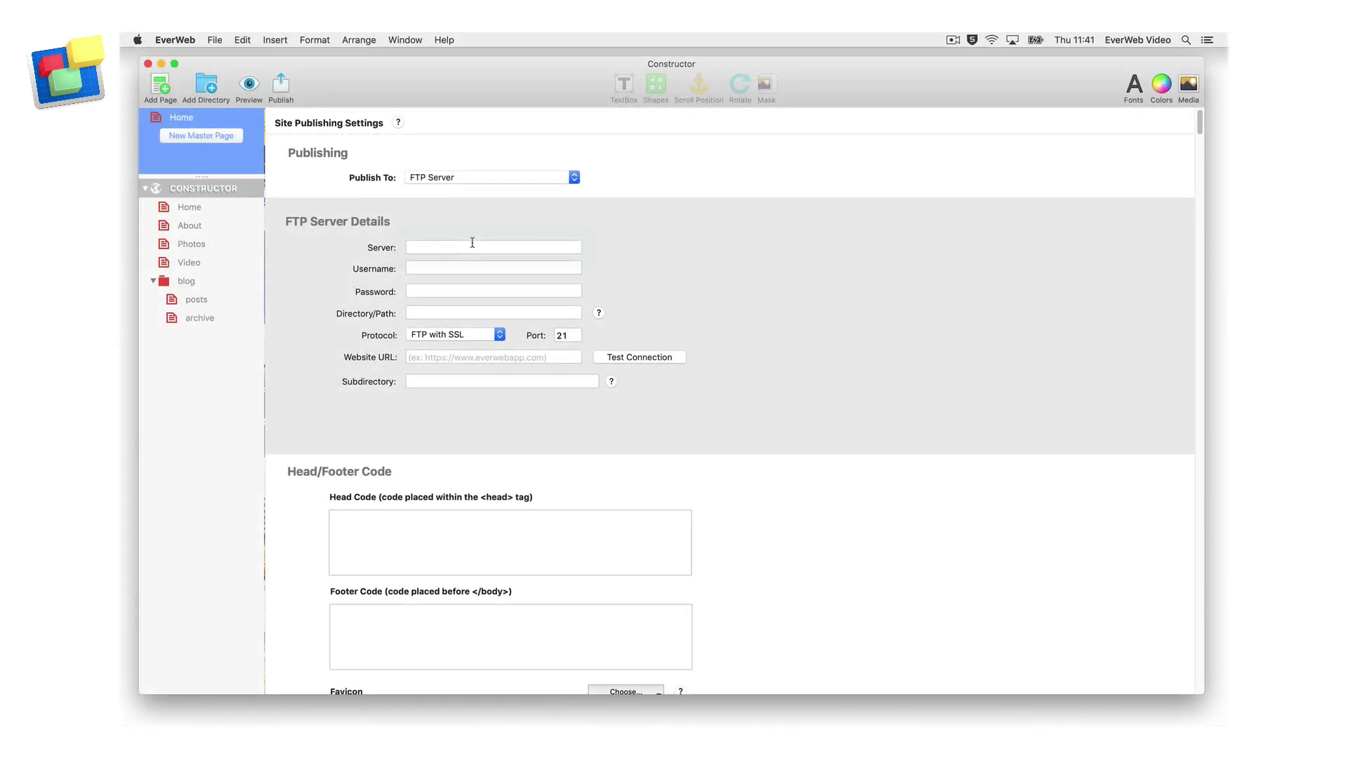
# Enter FTP server myserveraddress.com with username myusername and the account password.
pyautogui.click(473, 242)
pyautogui.write('myserveraddress.com')
pyautogui.press('Tab')
pyautogui.write('myusername')
pyautogui.press('Tab')
pyautogui.write('•••••••••••')
pyautogui.press('Tab')
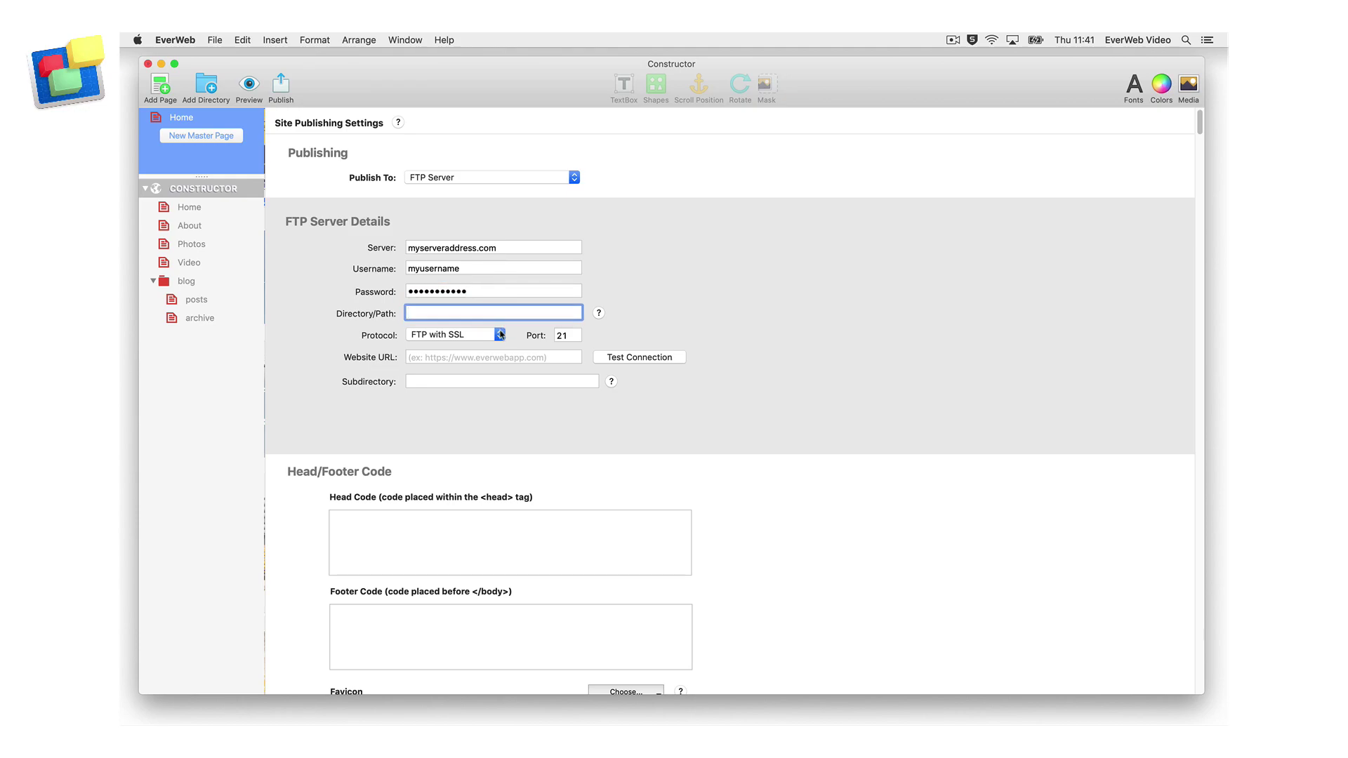
pyautogui.click(500, 335)
pyautogui.click(495, 323)
pyautogui.doubleClick(568, 335)
pyautogui.write('21')
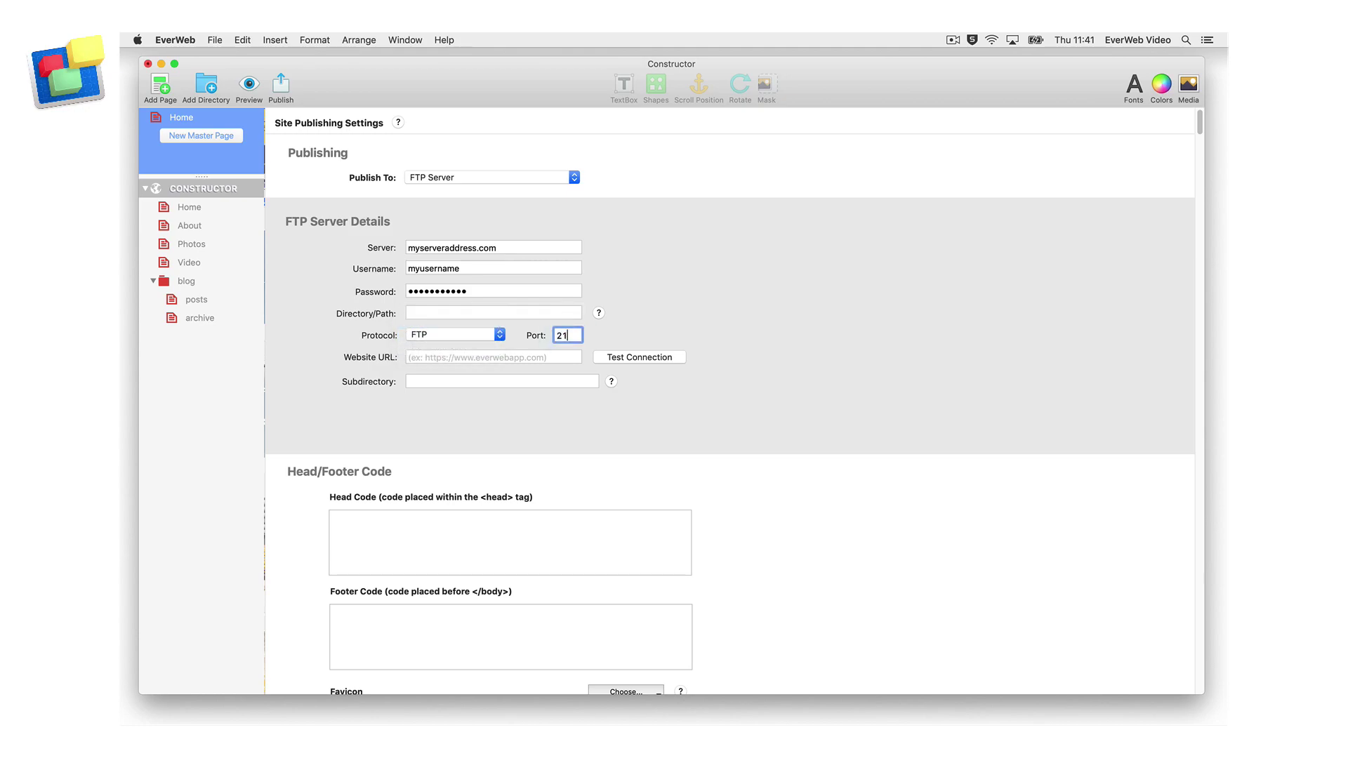
pyautogui.click(526, 358)
pyautogui.write('http')
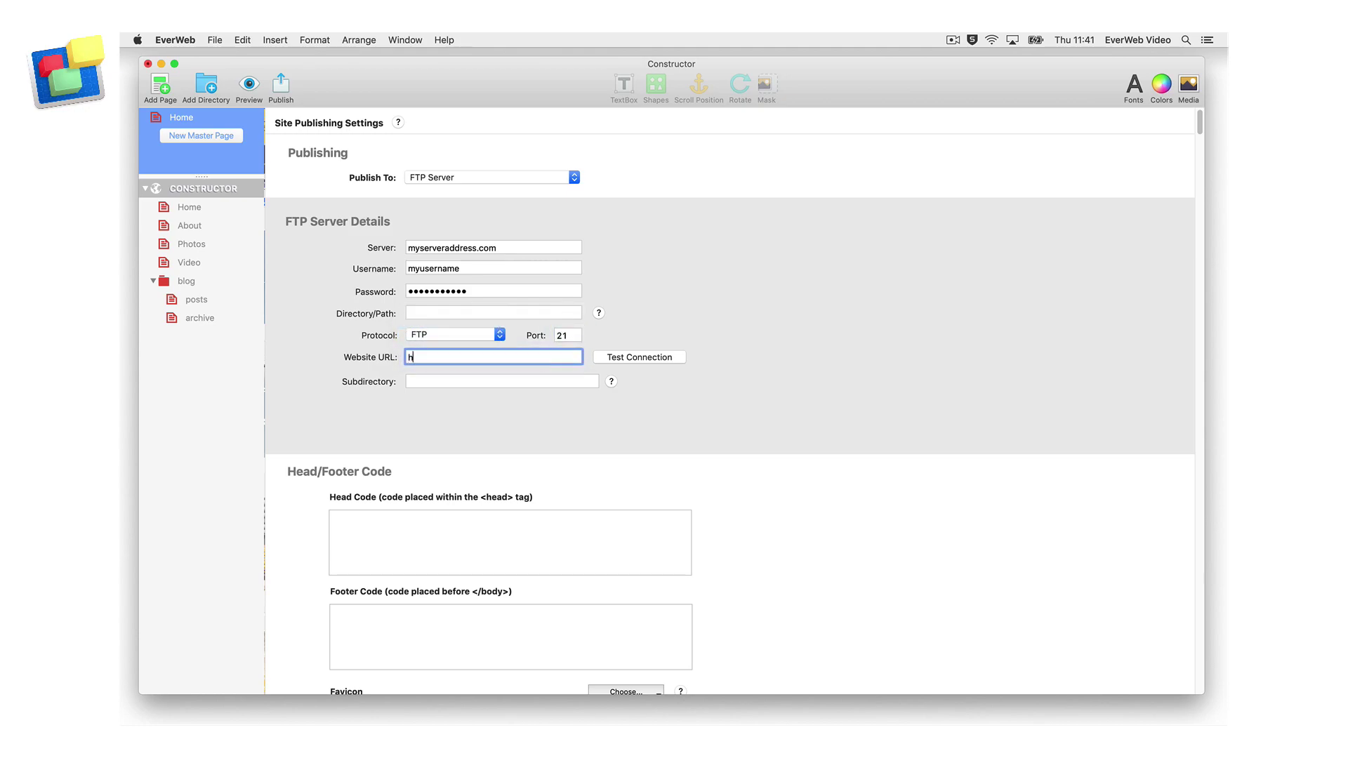
pyautogui.write('://everwebtutorials.com')
# Select the Subdirectory field, then show the File menu's site-publishing commands.
pyautogui.click(502, 381)
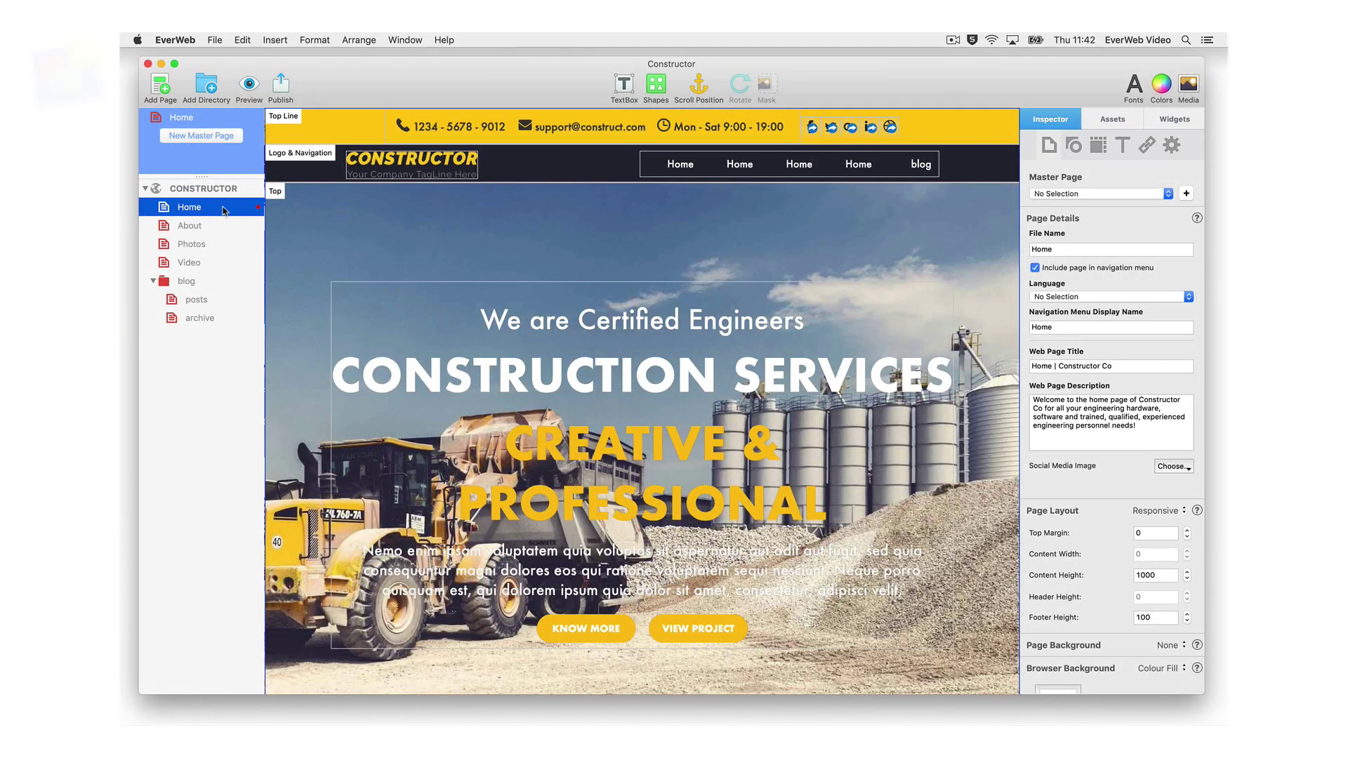
pyautogui.click(214, 40)
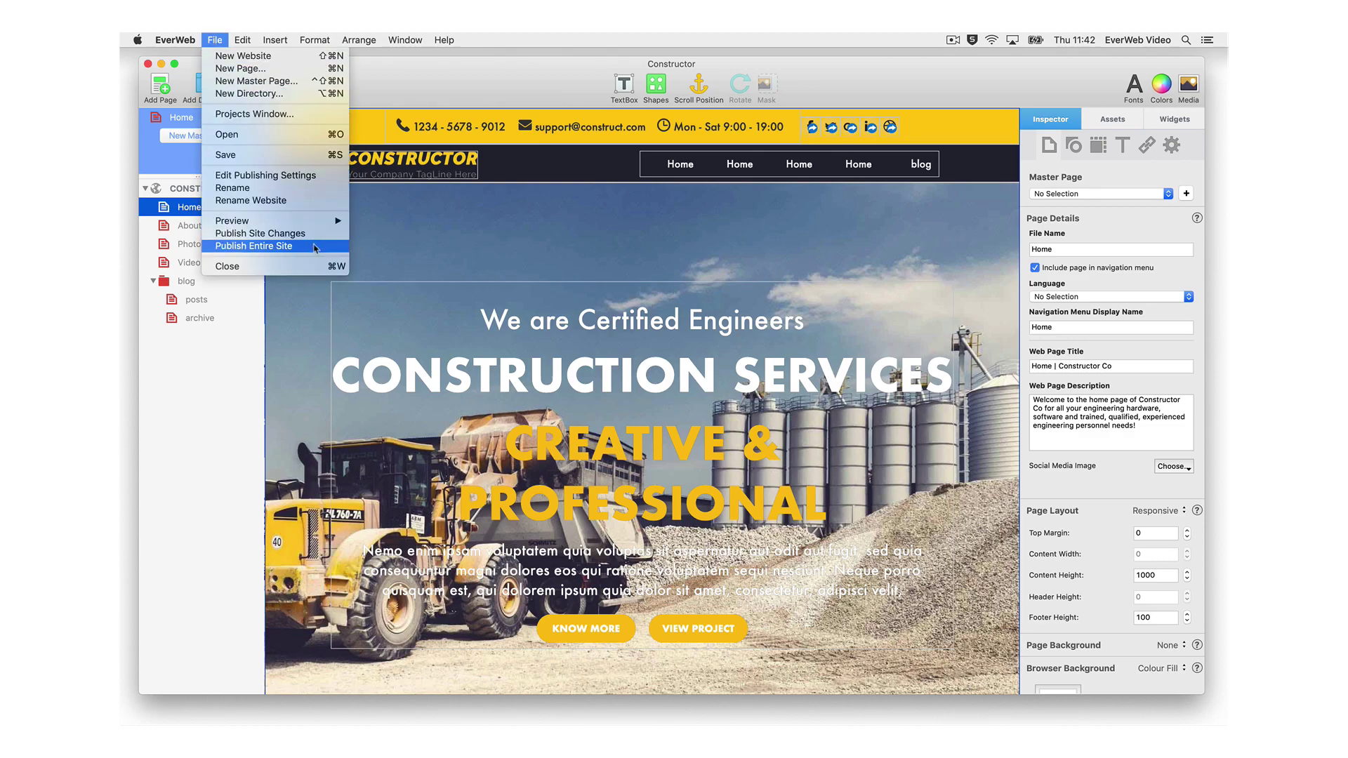